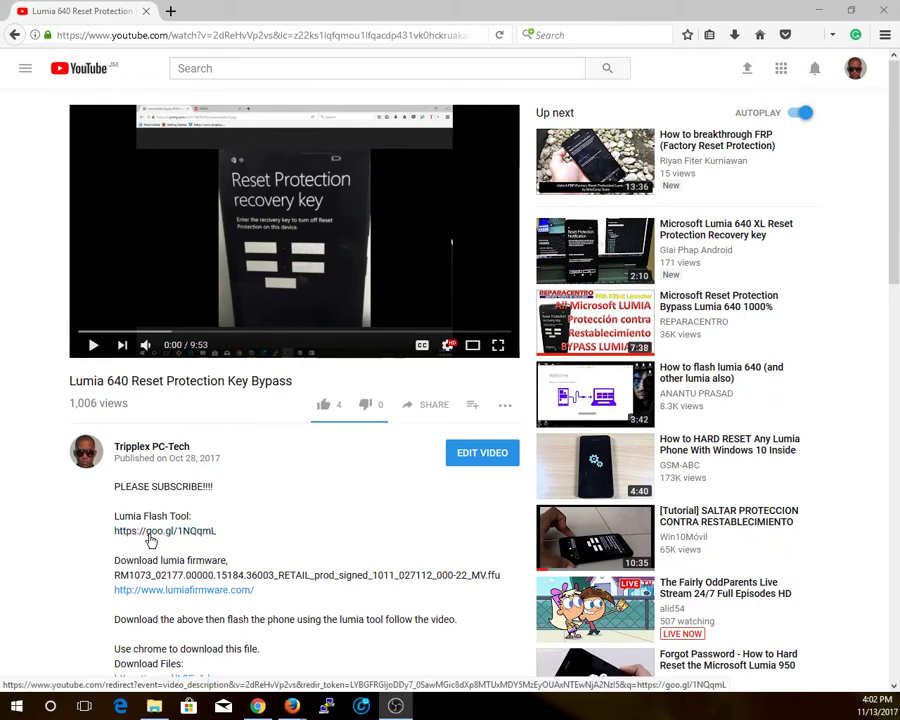
Open the flash tool link in a new tab, close MEGA, and select the RM1073 filename
{"action": "right_click", "coordinate": [140, 531]}
{"action": "left_click", "coordinate": [185, 543]}
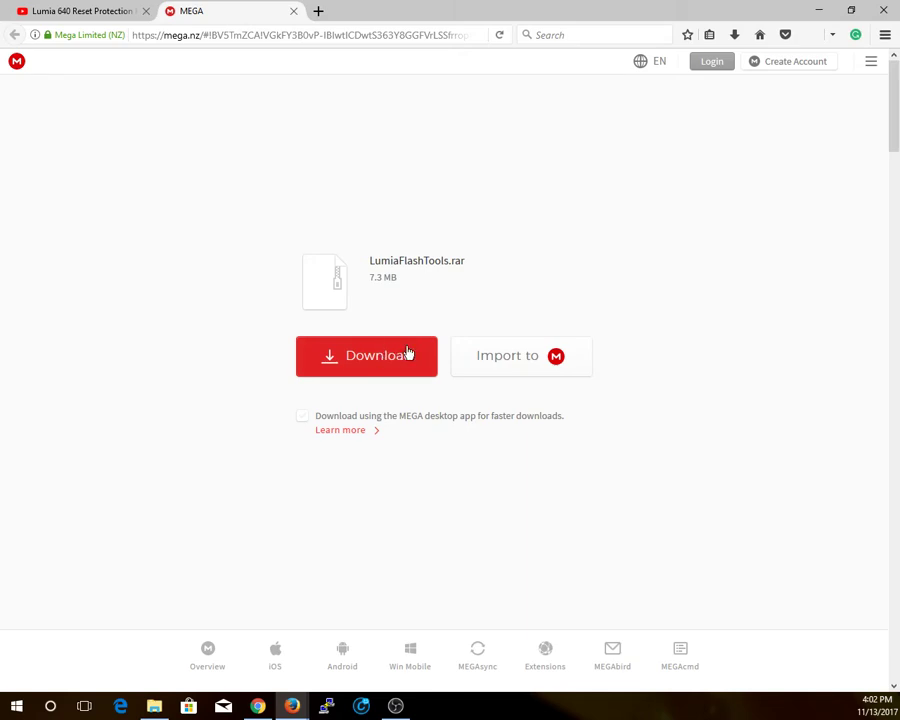
{"action": "left_click", "coordinate": [294, 11]}
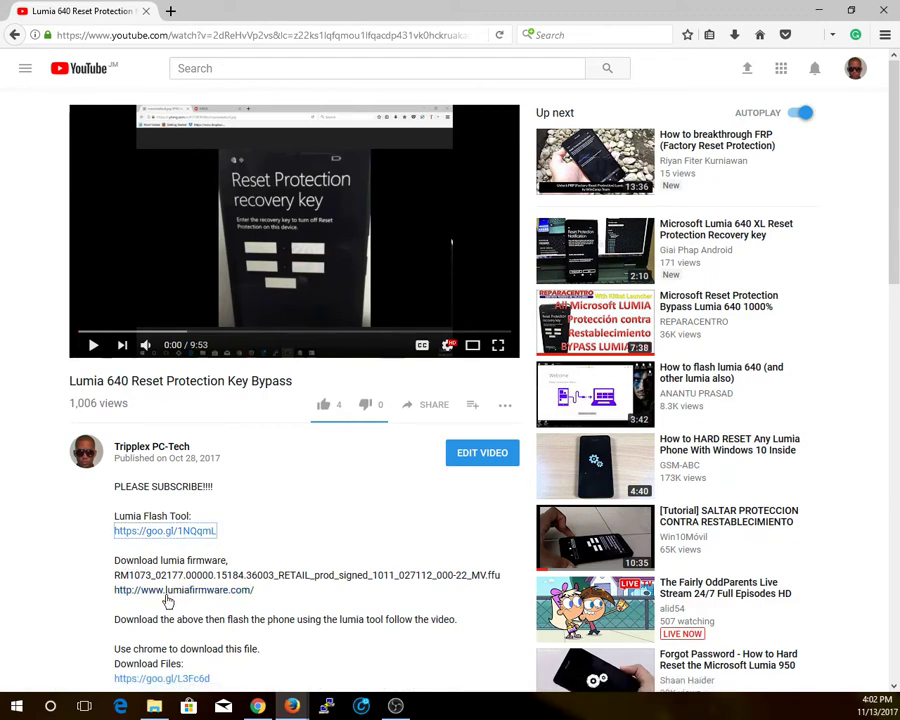
{"action": "mouse_move", "coordinate": [115, 576]}
{"action": "left_mouse_down"}
{"action": "mouse_move", "coordinate": [463, 573]}
{"action": "mouse_move", "coordinate": [505, 582]}
{"action": "left_mouse_up"}
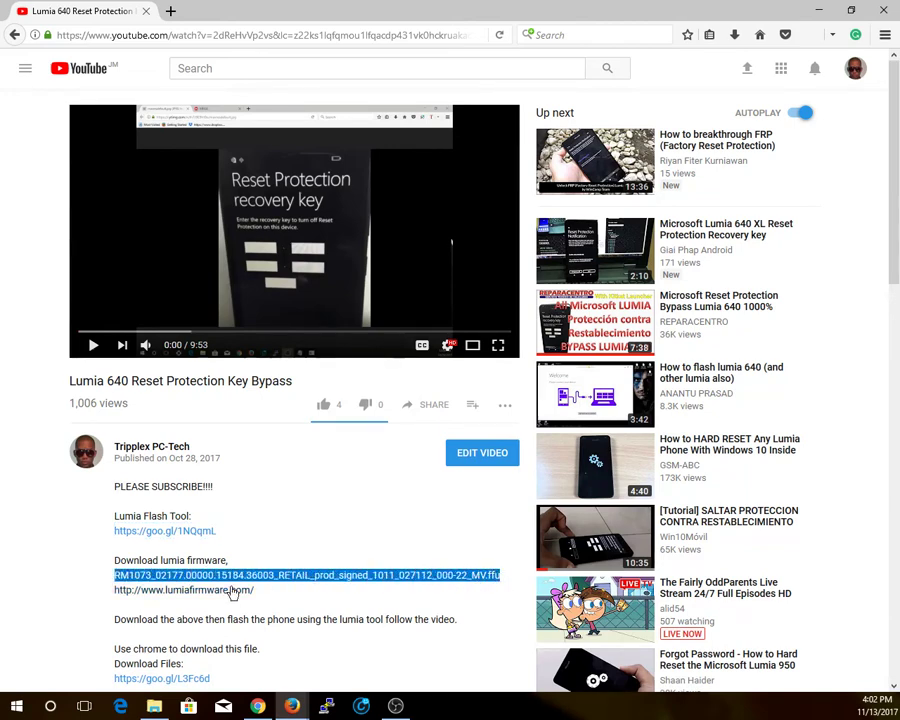
{"action": "left_click", "coordinate": [193, 589]}
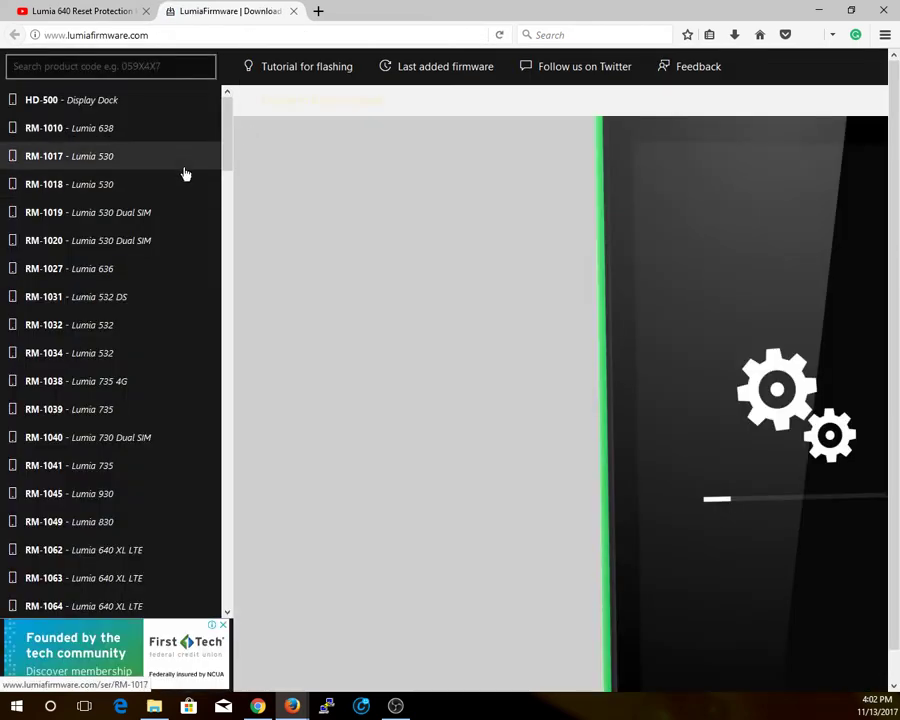
Open the RM-1073 product code 059X153 page and scroll to its firmware list
{"action": "mouse_move", "coordinate": [226, 123]}
{"action": "left_mouse_down"}
{"action": "mouse_move", "coordinate": [237, 216]}
{"action": "mouse_move", "coordinate": [227, 218]}
{"action": "left_mouse_up"}
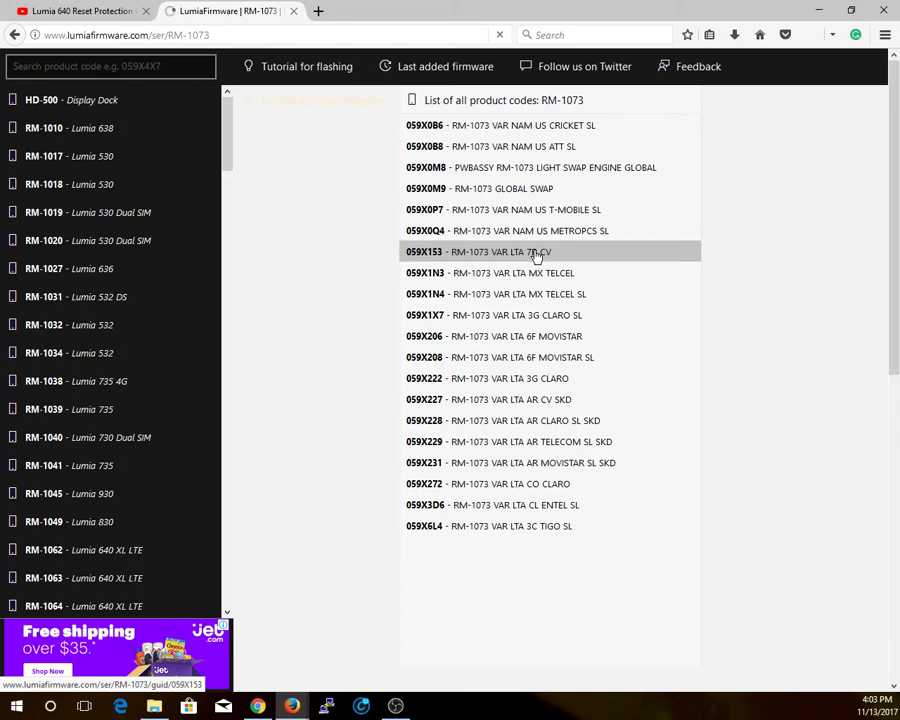
{"action": "left_click", "coordinate": [537, 254]}
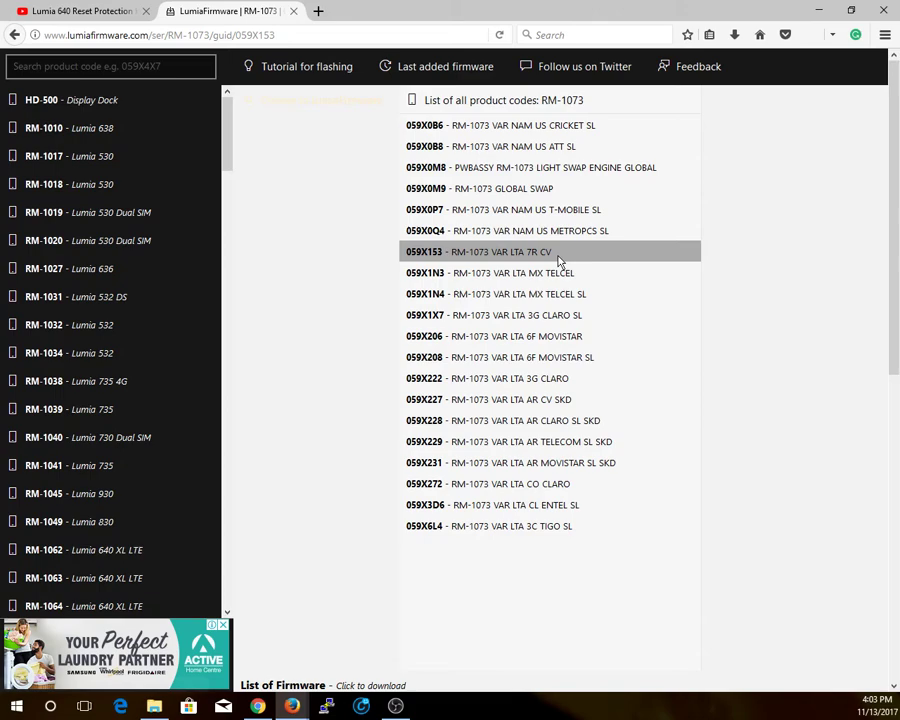
{"action": "left_click_drag", "start_coordinate": [894, 197], "coordinate": [896, 415]}
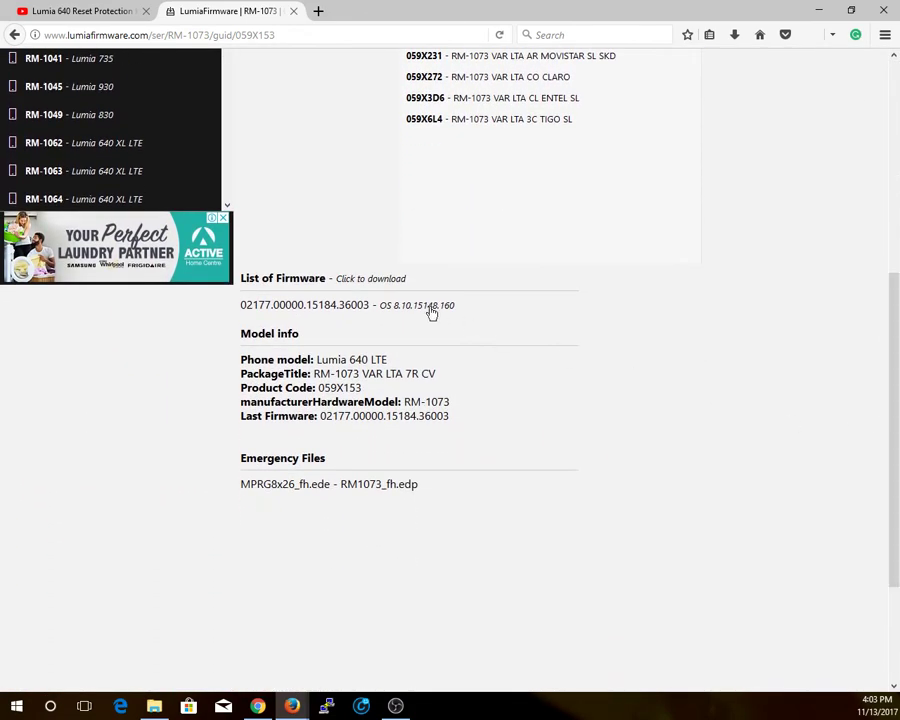
Request download links for firmware 02177.00000.15184.36003 and scroll down to them
{"action": "left_click", "coordinate": [345, 309]}
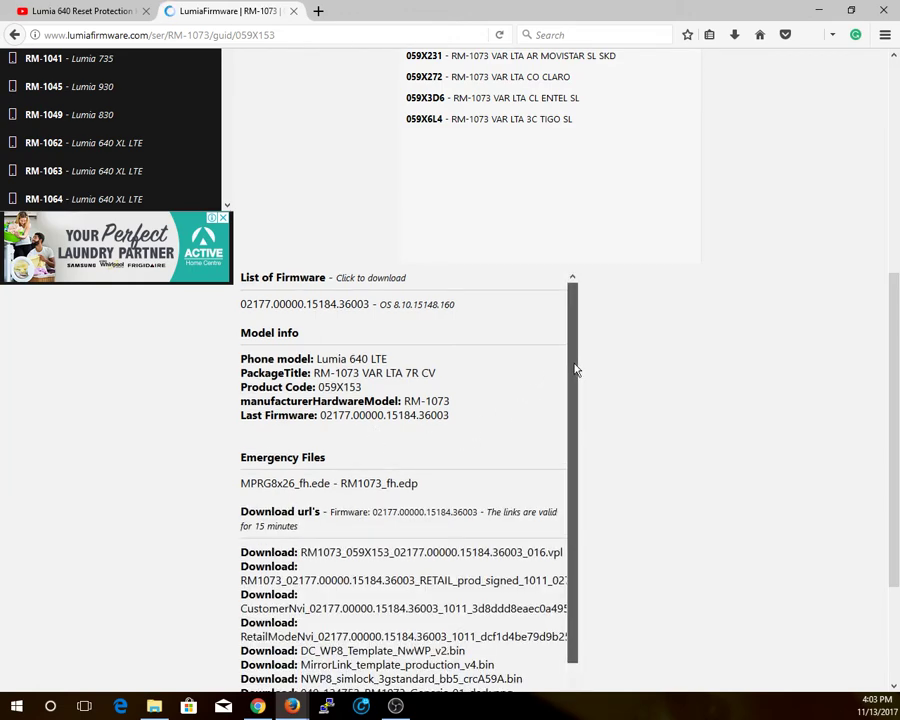
{"action": "left_click_drag", "start_coordinate": [576, 367], "coordinate": [578, 488]}
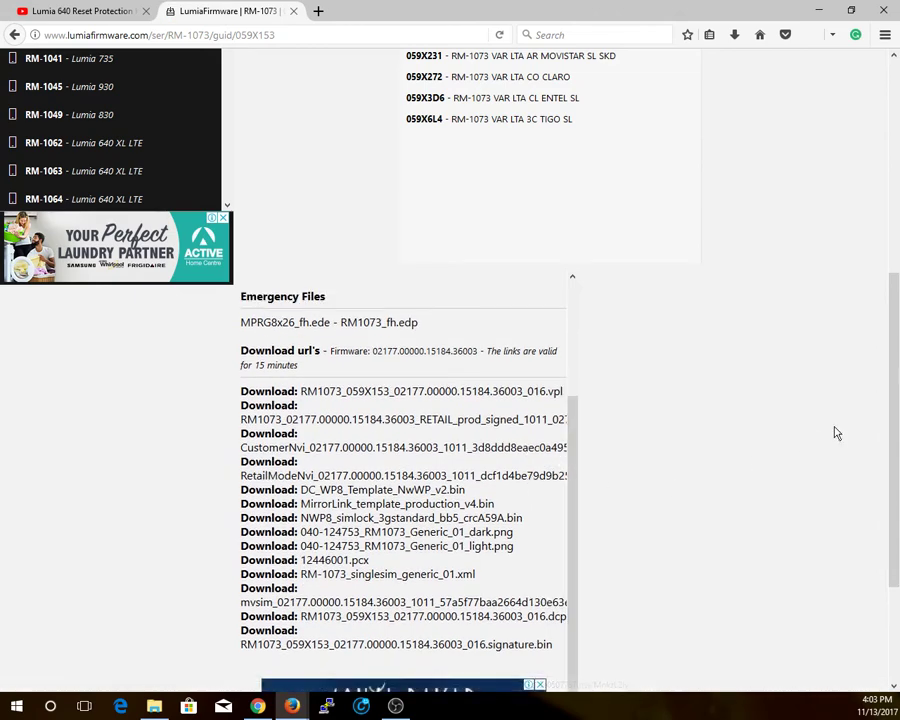
{"action": "scroll", "coordinate": [893, 432], "scroll_direction": "down", "scroll_amount": 1}
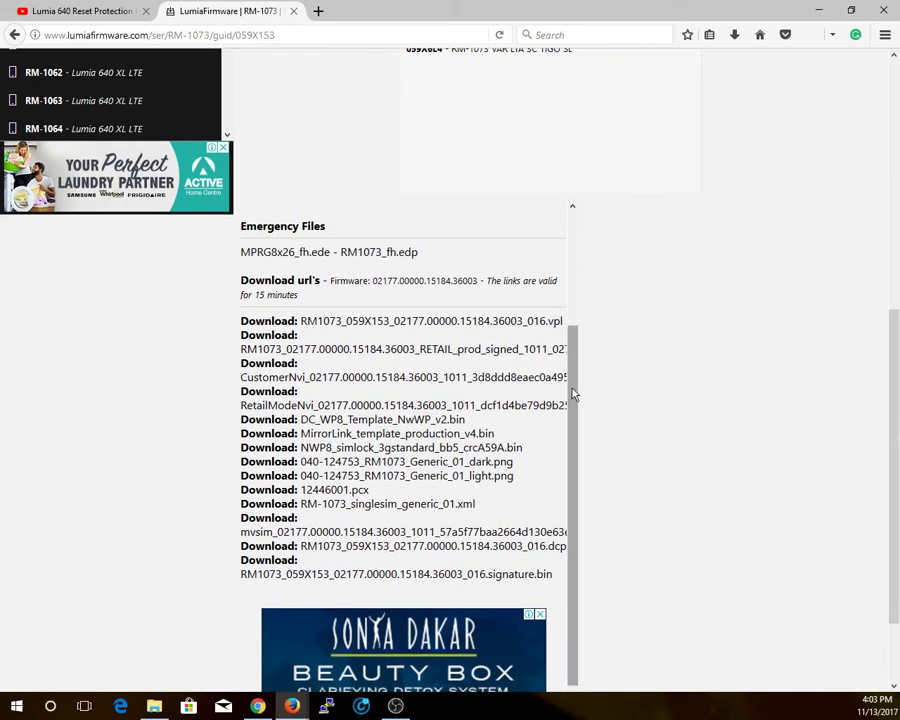
{"action": "left_click_drag", "start_coordinate": [570, 390], "coordinate": [569, 391]}
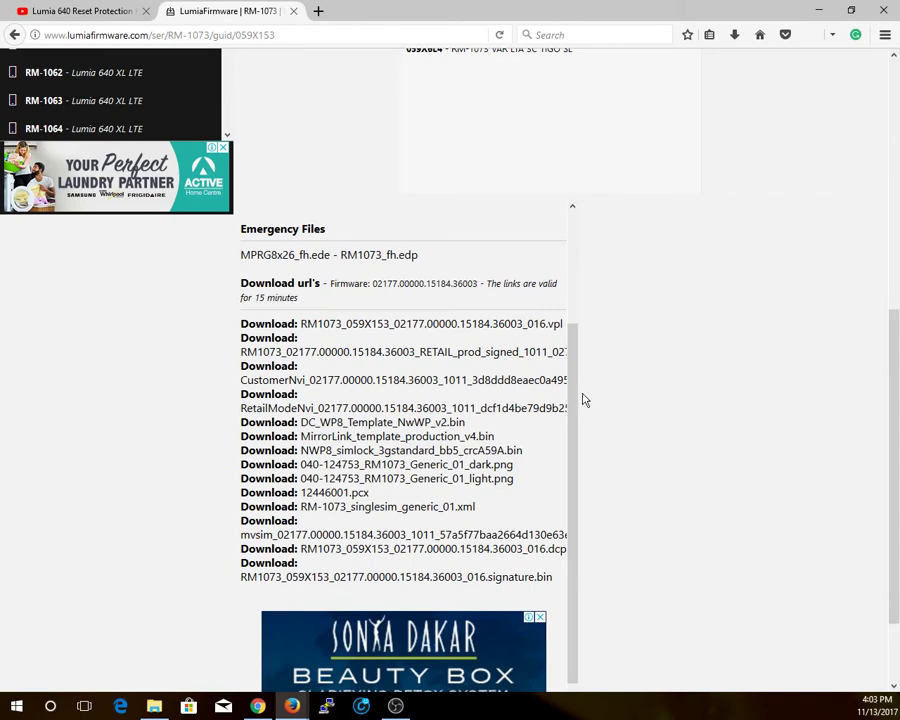
{"action": "scroll", "coordinate": [630, 432], "scroll_direction": "down", "scroll_amount": 1}
{"action": "scroll", "coordinate": [630, 432], "scroll_direction": "down", "scroll_amount": 1}
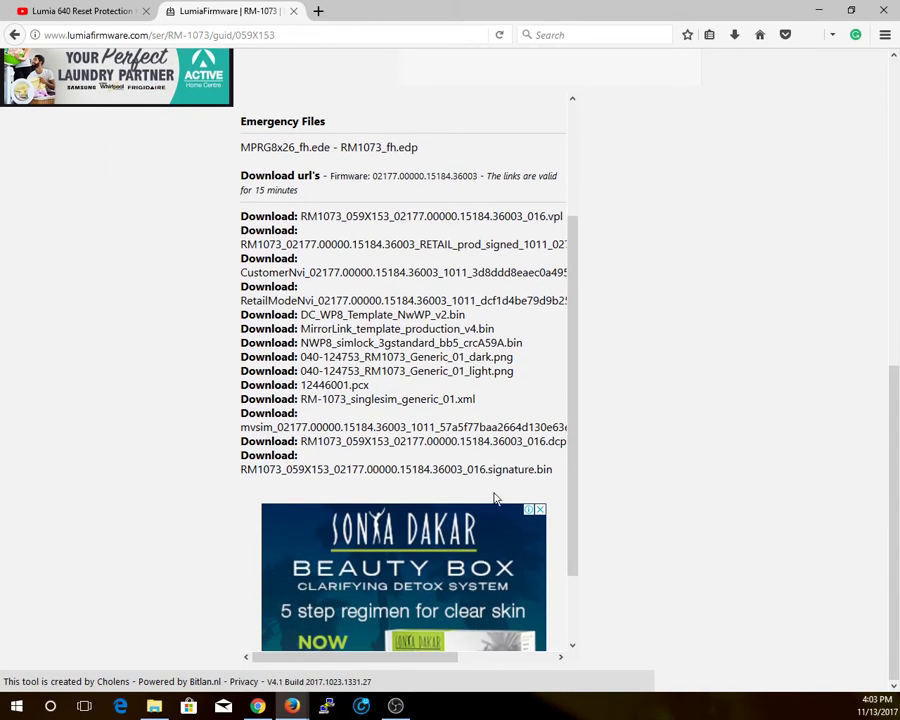
Try the .ffu download link, dismiss the save prompt, and close LumiaFirmware.com
{"action": "left_click_drag", "start_coordinate": [404, 659], "coordinate": [507, 662]}
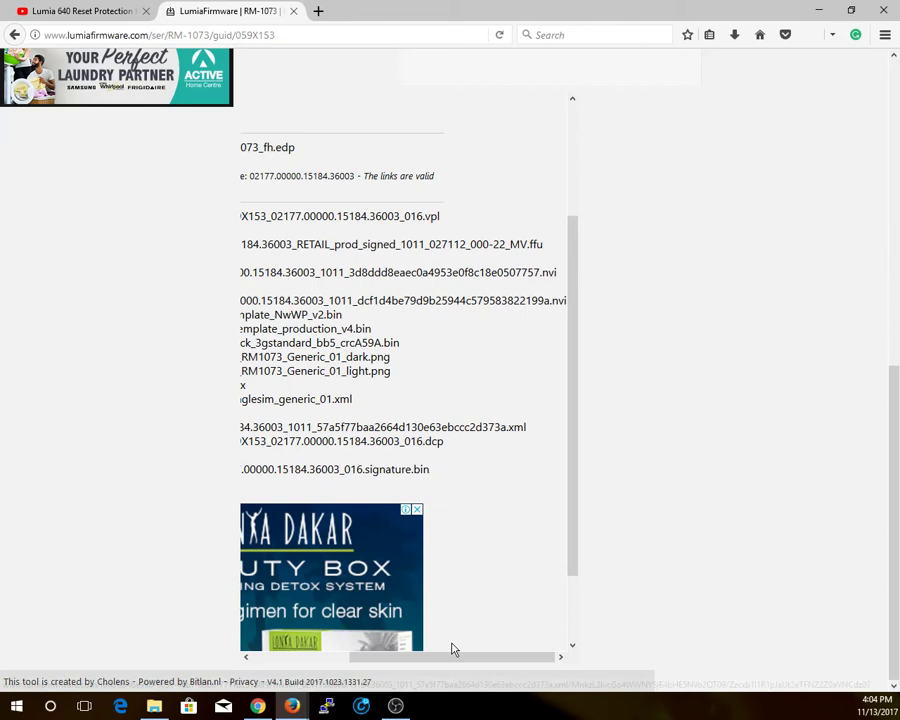
{"action": "left_click_drag", "start_coordinate": [463, 657], "coordinate": [324, 657]}
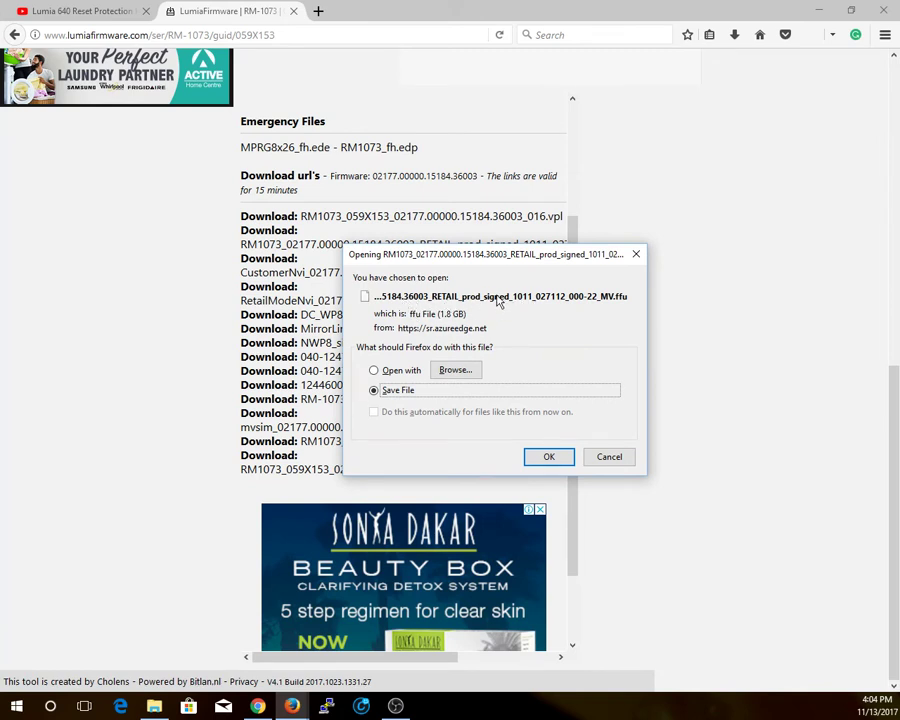
{"action": "left_click", "coordinate": [605, 456]}
{"action": "left_click", "coordinate": [293, 11]}
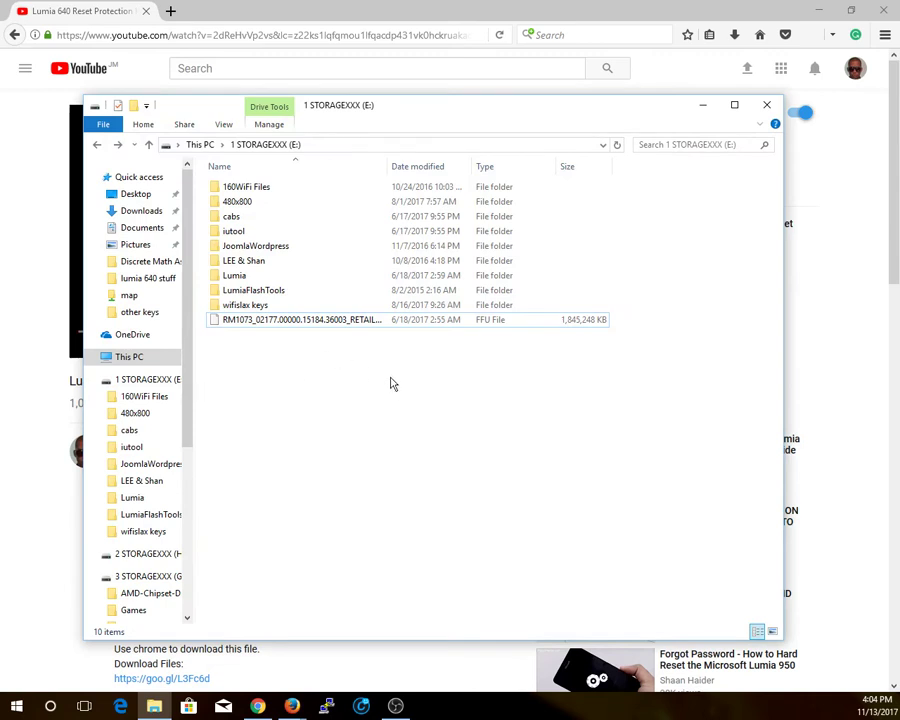
Check the full name of the RM1073 FFU firmware file on drive E
{"action": "left_click", "coordinate": [275, 324]}
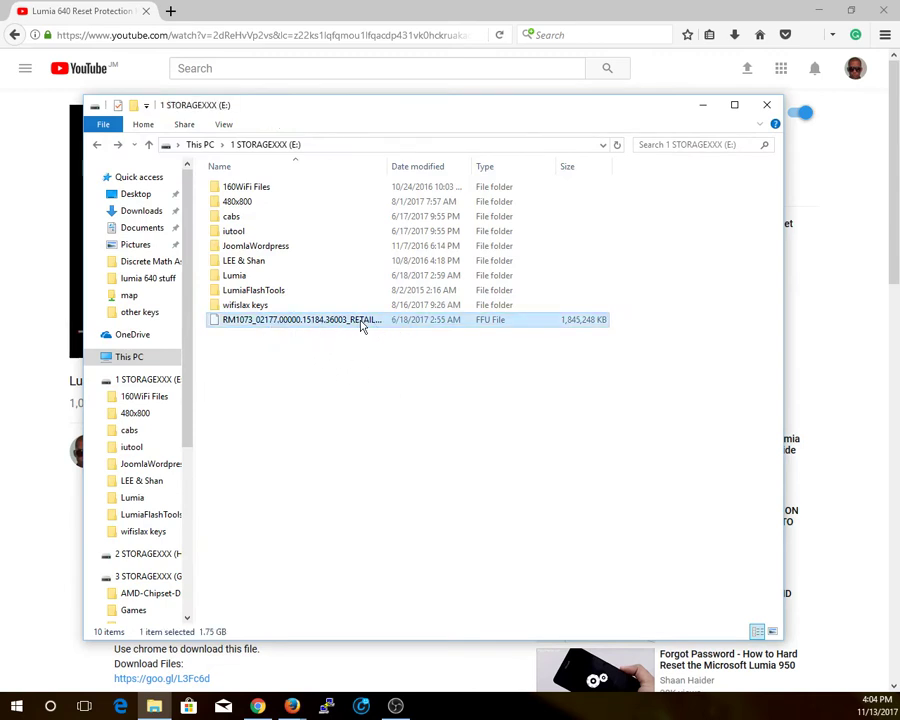
{"action": "left_click_drag", "start_coordinate": [389, 167], "coordinate": [528, 166]}
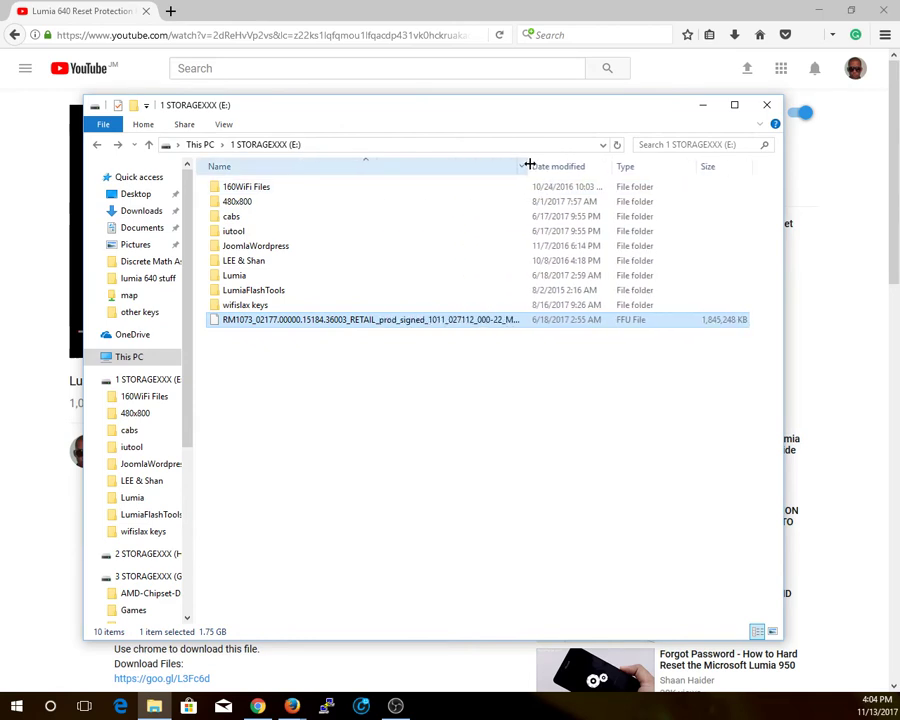
{"action": "left_click", "coordinate": [268, 342]}
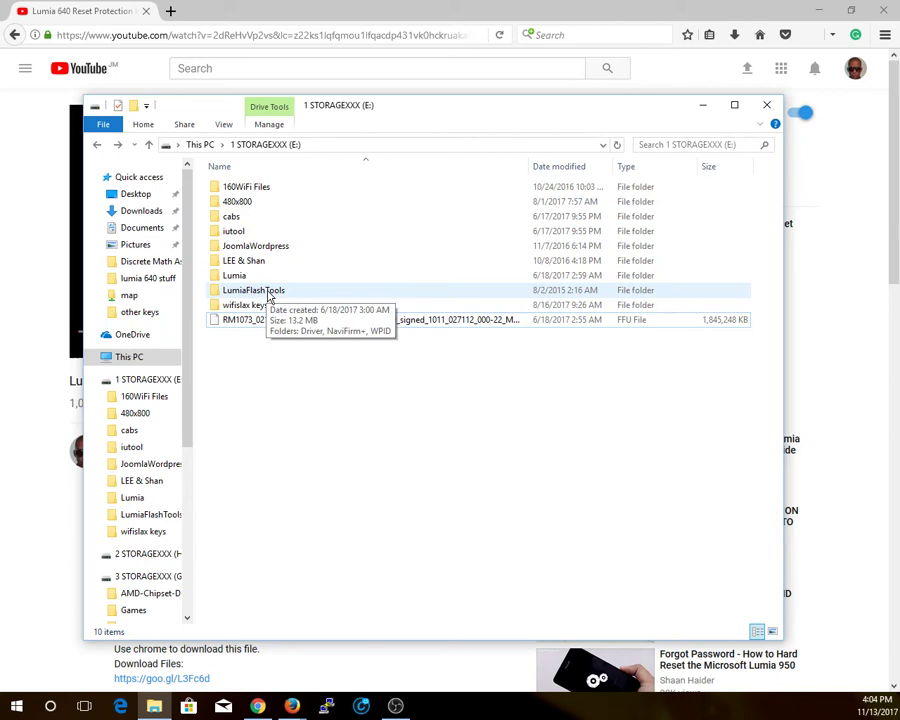
Navigate into the LumiaFlashTools\WPID folder and inspect the ImageDesigner.exe program
{"action": "double_click", "coordinate": [268, 292]}
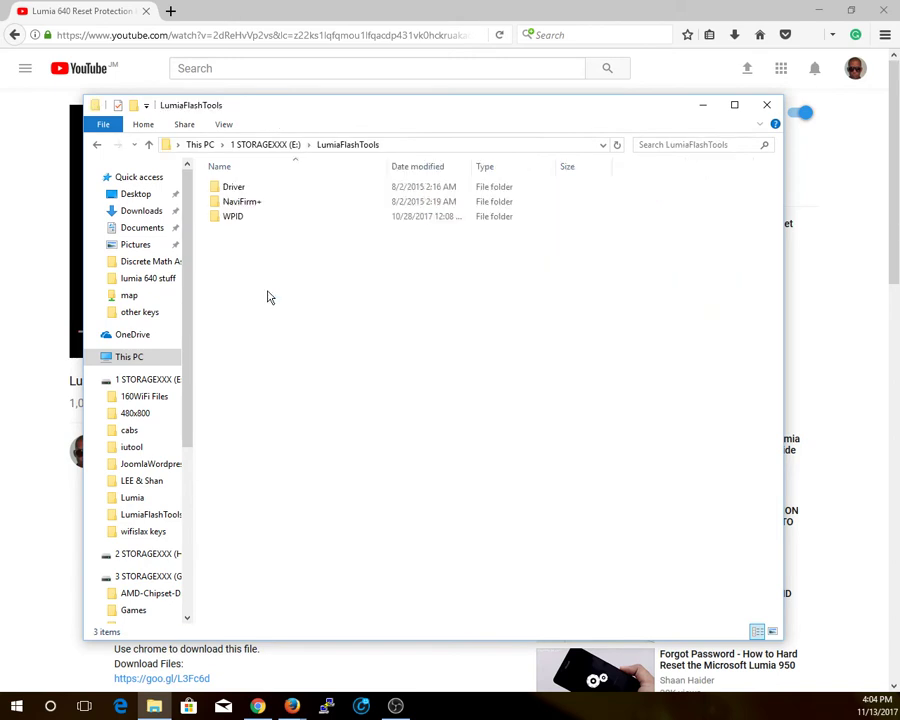
{"action": "double_click", "coordinate": [240, 218]}
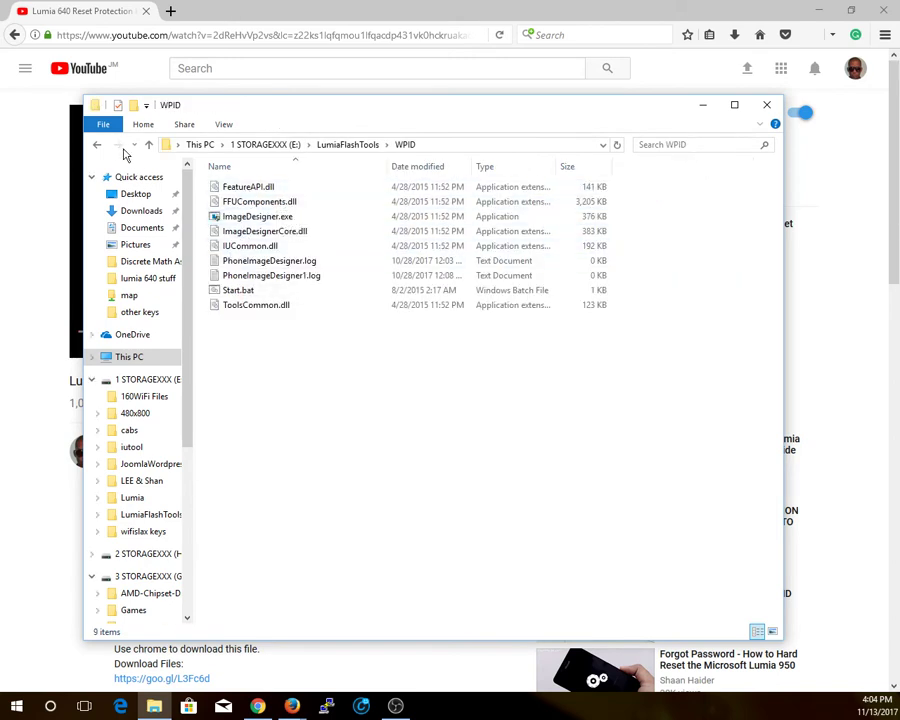
{"action": "left_click", "coordinate": [97, 144]}
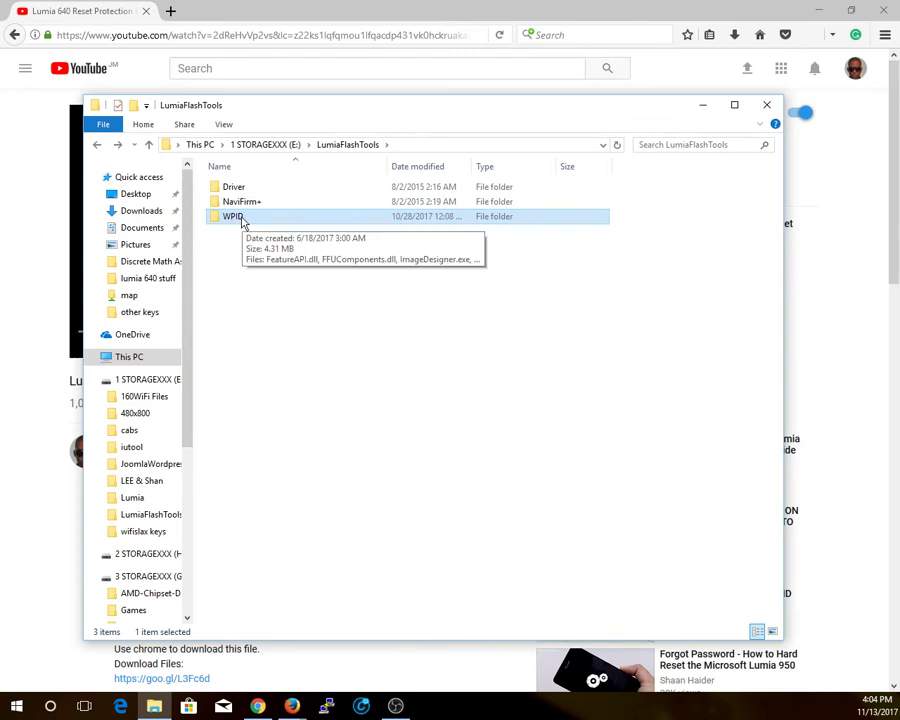
{"action": "double_click", "coordinate": [238, 222]}
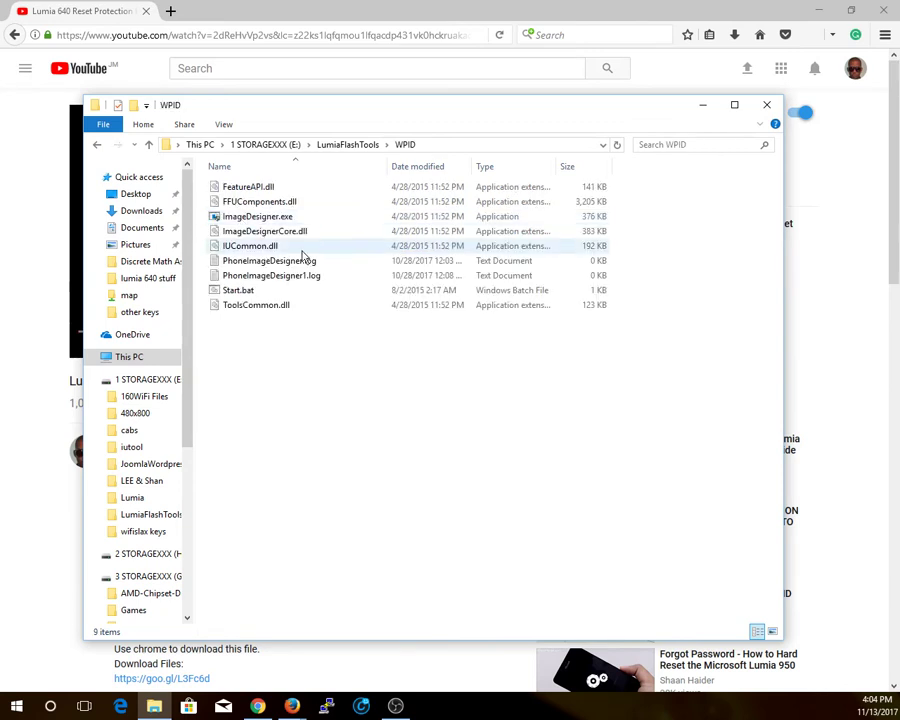
{"action": "left_click", "coordinate": [255, 219]}
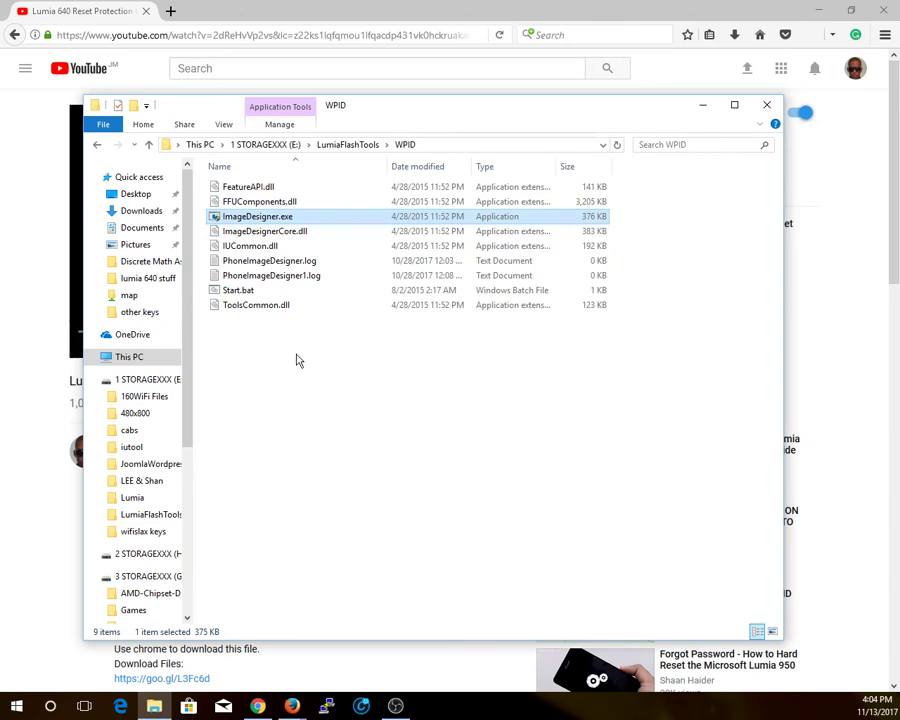
{"action": "left_click", "coordinate": [97, 144]}
{"action": "left_click", "coordinate": [119, 145]}
{"action": "left_click", "coordinate": [98, 145]}
{"action": "left_click", "coordinate": [118, 146]}
Run Start.bat from the WPID folder as administrator
{"action": "right_click", "coordinate": [257, 222]}
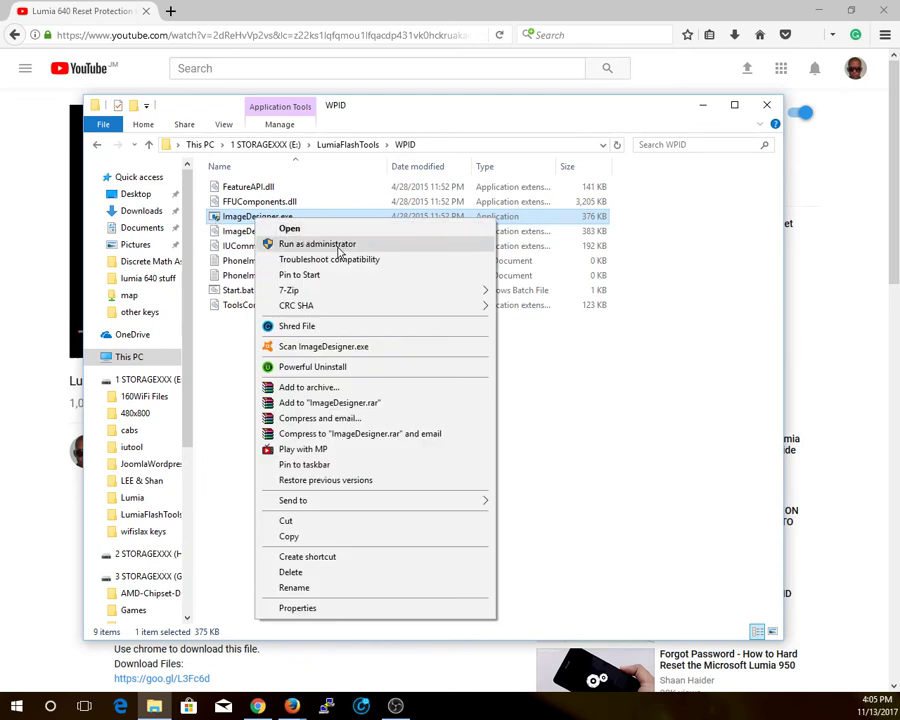
{"action": "left_click", "coordinate": [224, 218]}
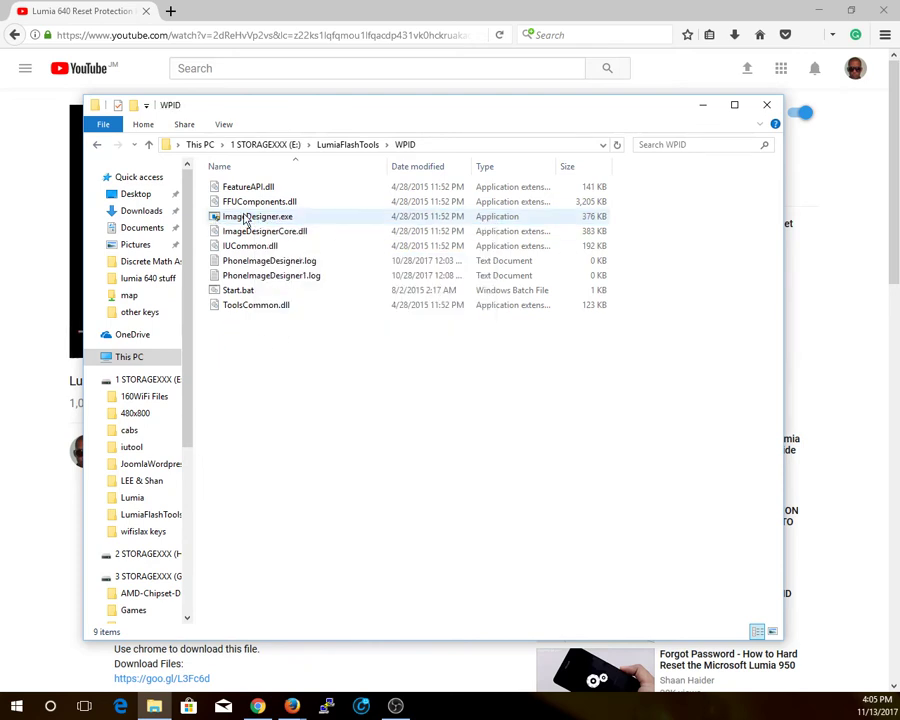
{"action": "left_click", "coordinate": [236, 292]}
{"action": "right_click", "coordinate": [236, 292]}
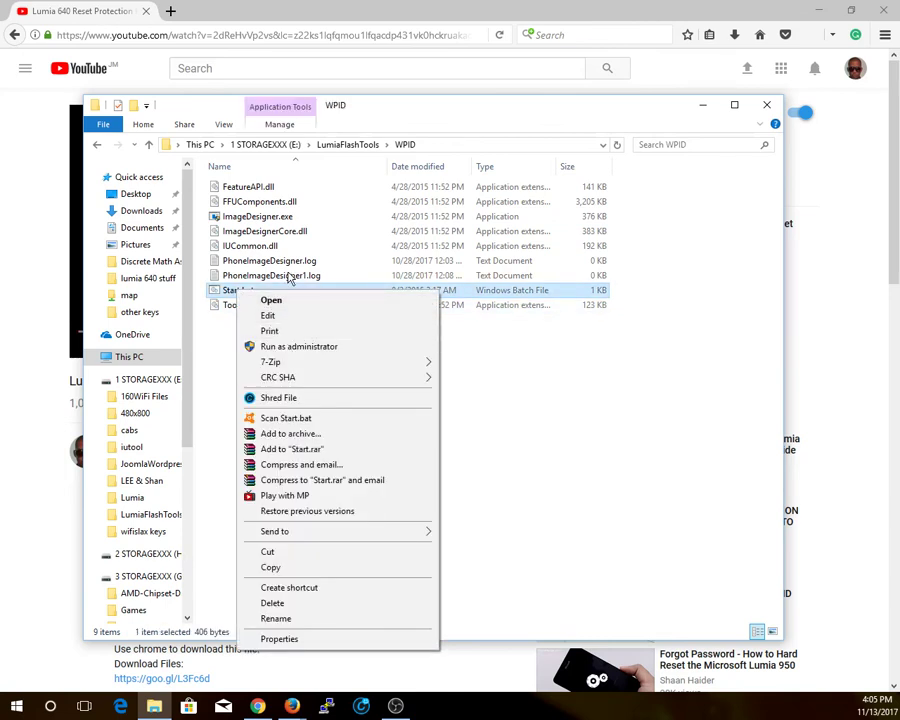
{"action": "left_click", "coordinate": [313, 350]}
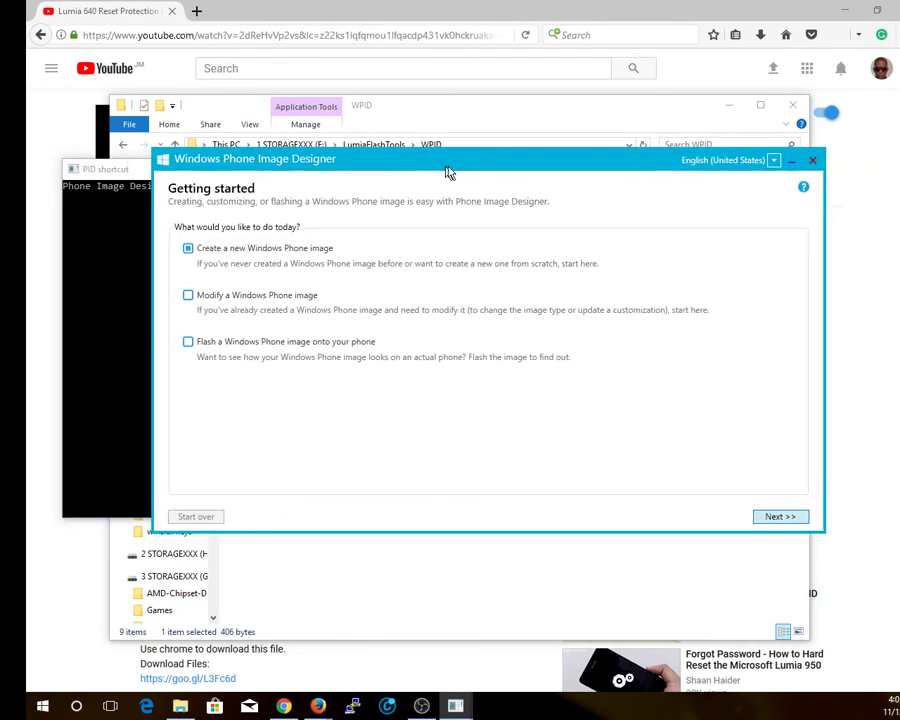
Bring the Windows Phone Image Designer window to the front and reposition it
{"action": "left_click_drag", "start_coordinate": [414, 165], "coordinate": [438, 180]}
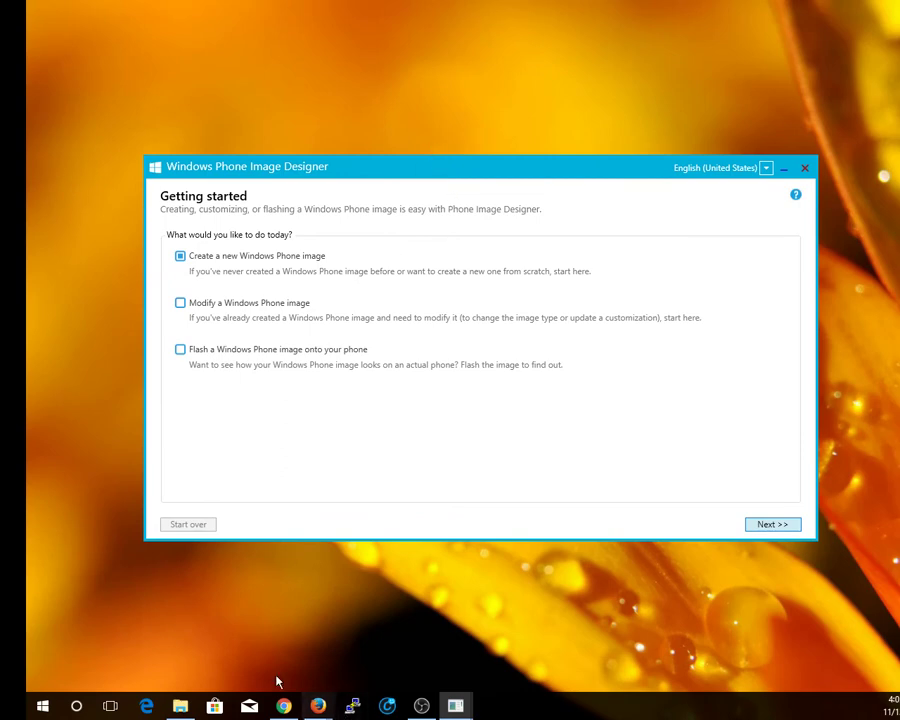
{"action": "left_click", "coordinate": [181, 707]}
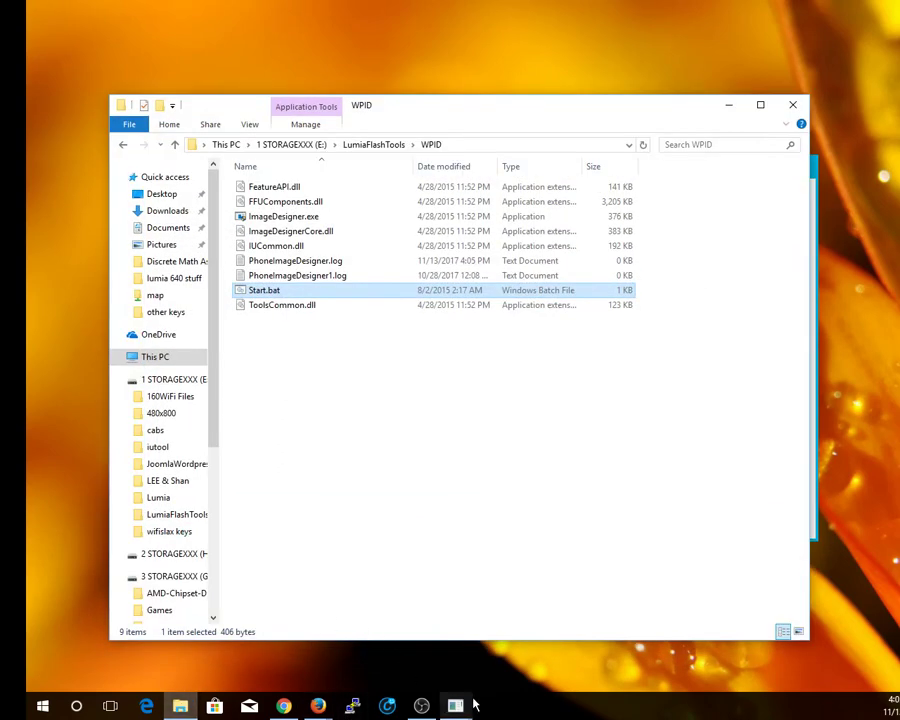
{"action": "left_click", "coordinate": [455, 706]}
{"action": "mouse_move", "coordinate": [531, 637]}
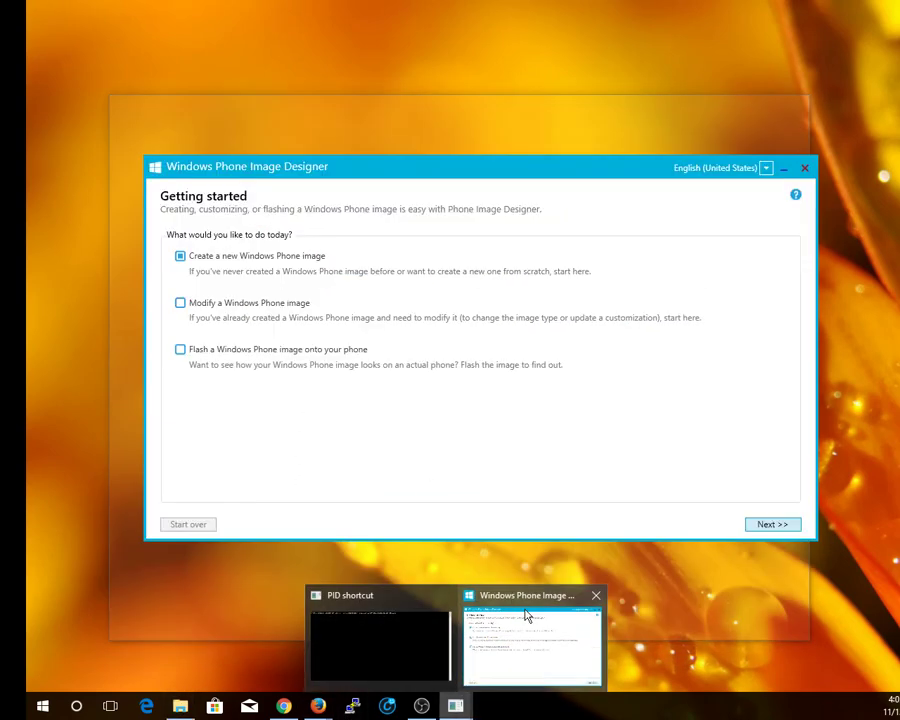
{"action": "left_click", "coordinate": [527, 615]}
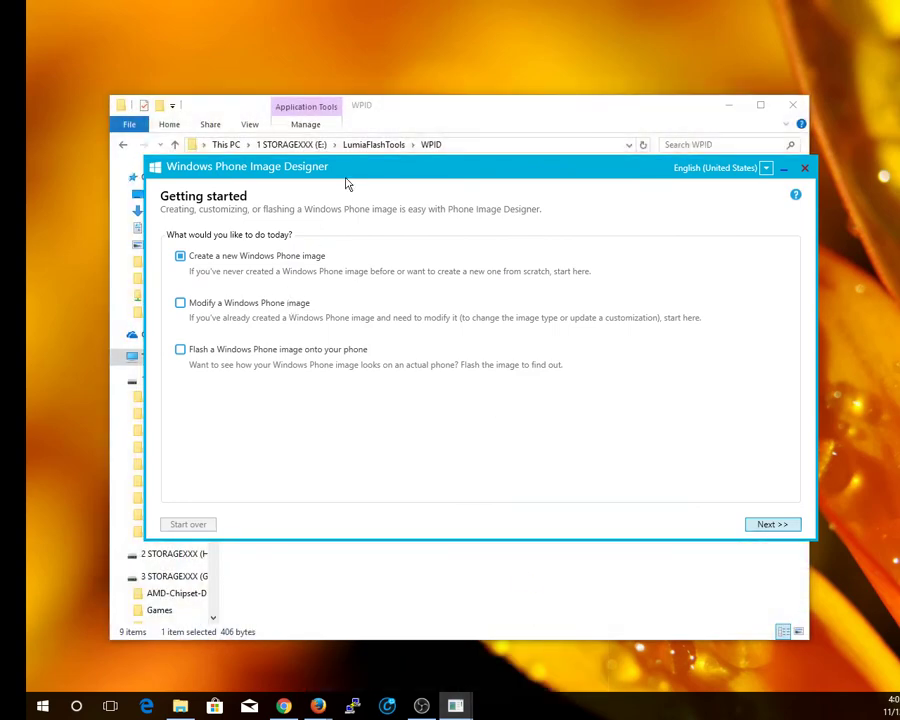
{"action": "mouse_move", "coordinate": [361, 174]}
{"action": "left_mouse_down"}
{"action": "mouse_move", "coordinate": [422, 305]}
{"action": "mouse_move", "coordinate": [375, 196]}
{"action": "left_mouse_up"}
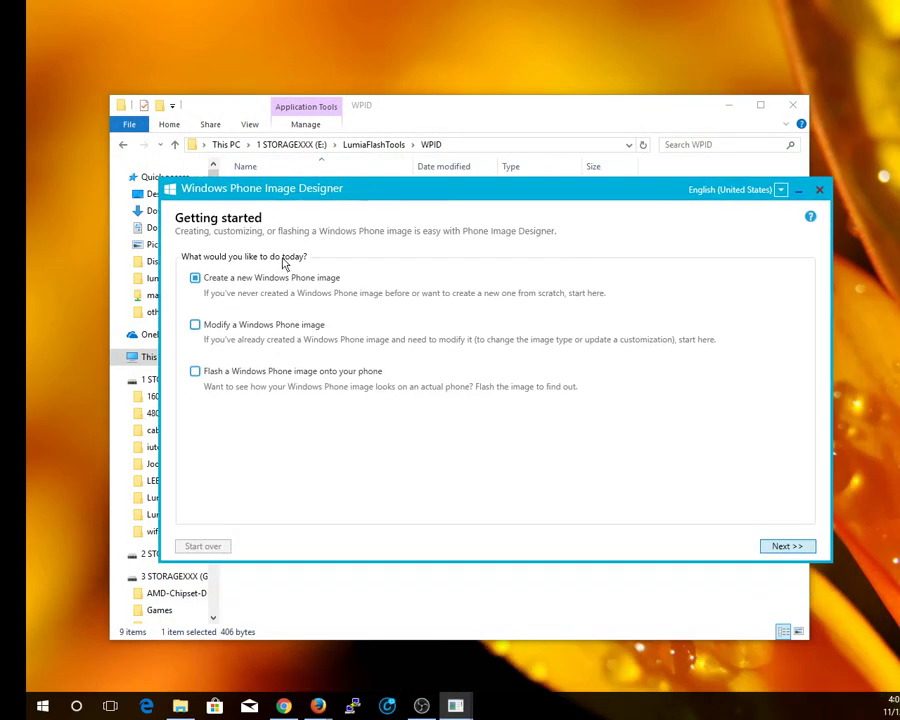
Choose 'Flash a Windows Phone image onto your phone', continue, and check Flashable Devices
{"action": "left_click", "coordinate": [195, 372]}
{"action": "left_click", "coordinate": [767, 546]}
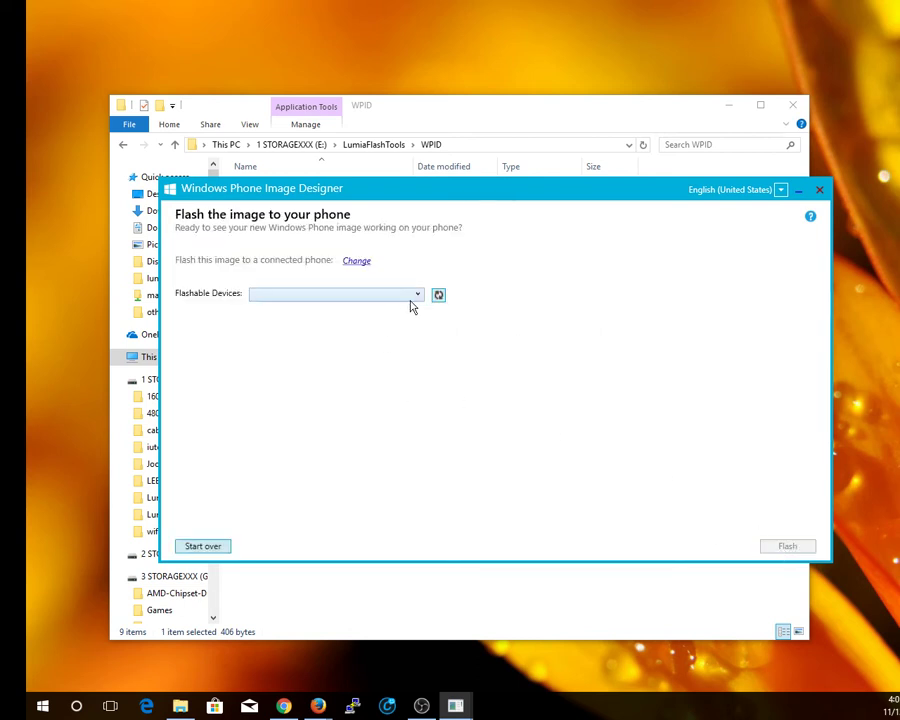
{"action": "left_click", "coordinate": [418, 296]}
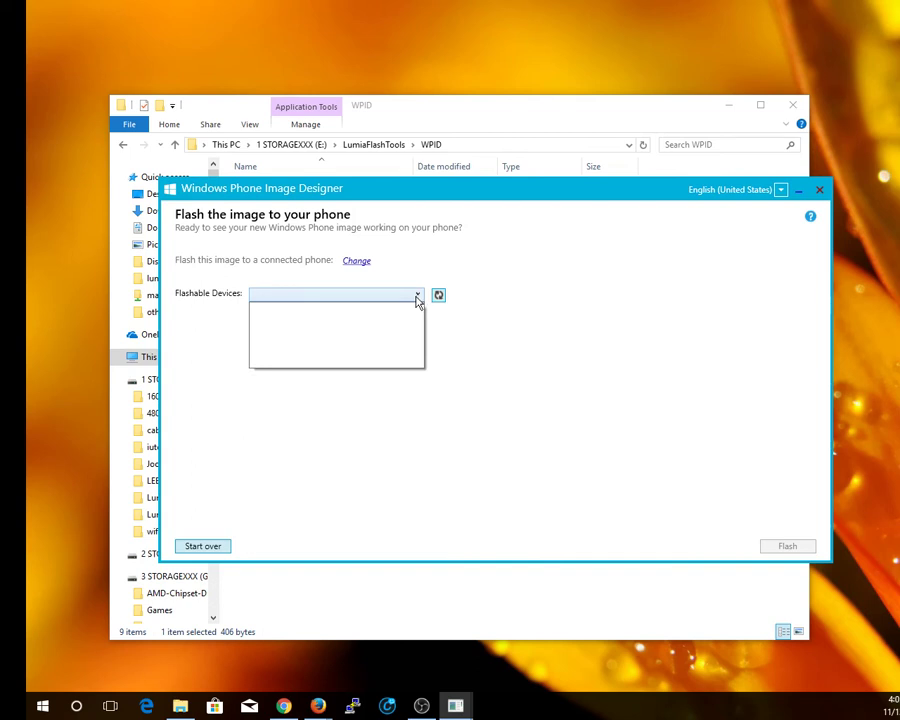
{"action": "left_click", "coordinate": [418, 297]}
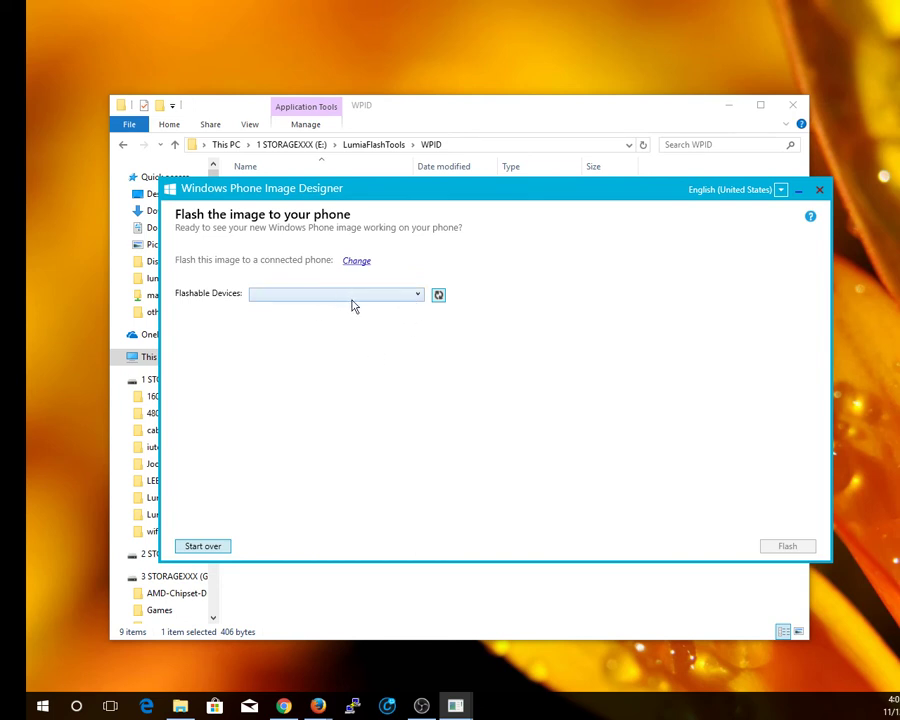
{"action": "left_click", "coordinate": [415, 298]}
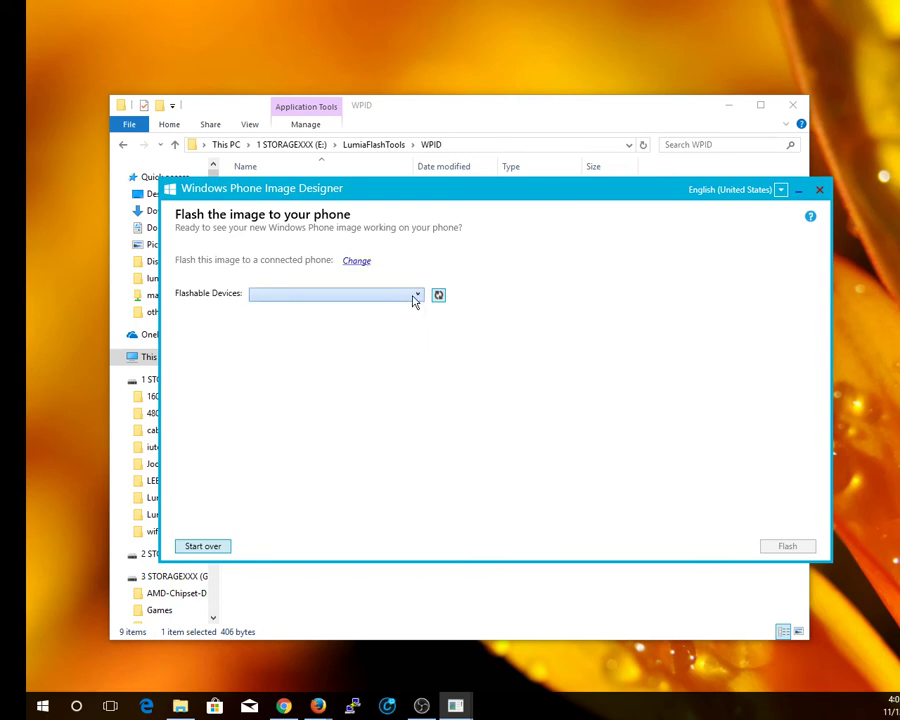
Load the RM1073 RETAIL .ffu file from 1 STORAGEXXX (E:) as the image to flash
{"action": "left_click", "coordinate": [357, 262]}
{"action": "left_click_drag", "start_coordinate": [386, 194], "coordinate": [440, 188]}
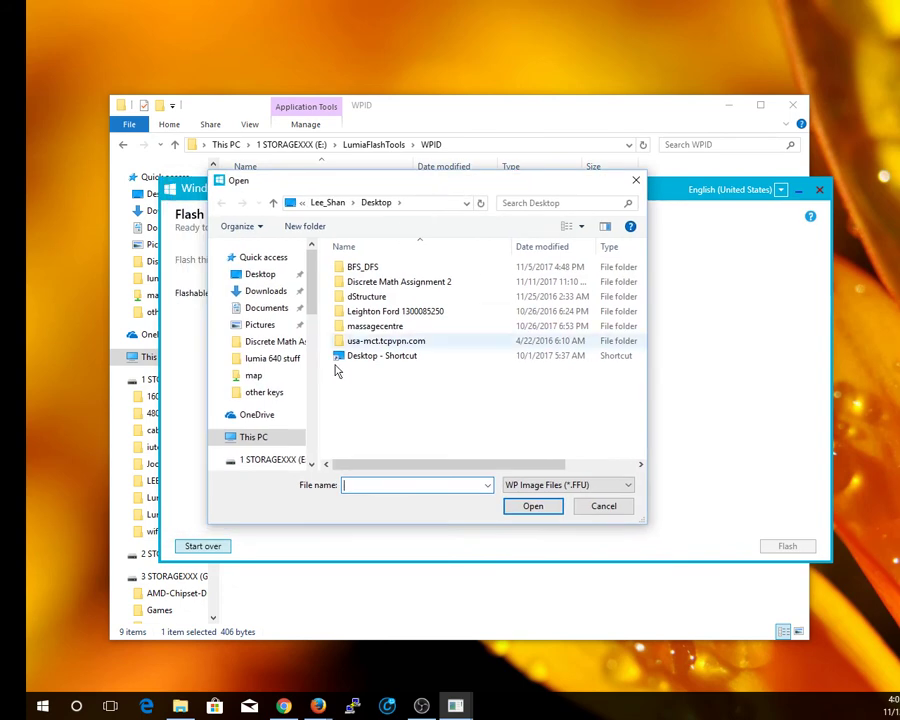
{"action": "left_click", "coordinate": [262, 438]}
{"action": "left_click_drag", "start_coordinate": [641, 310], "coordinate": [648, 385]}
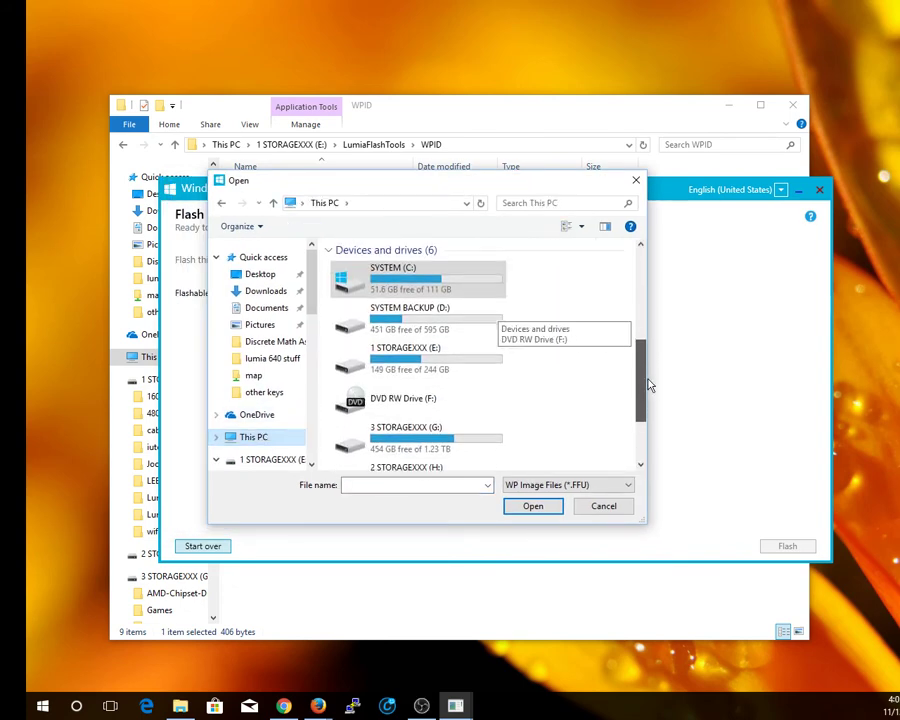
{"action": "double_click", "coordinate": [408, 350]}
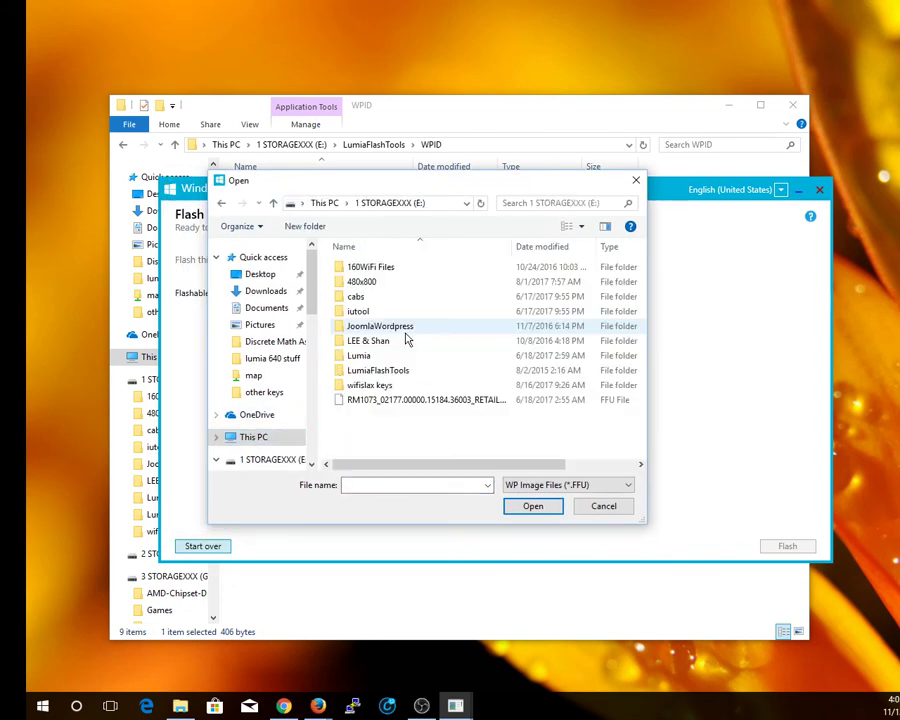
{"action": "left_click", "coordinate": [382, 401]}
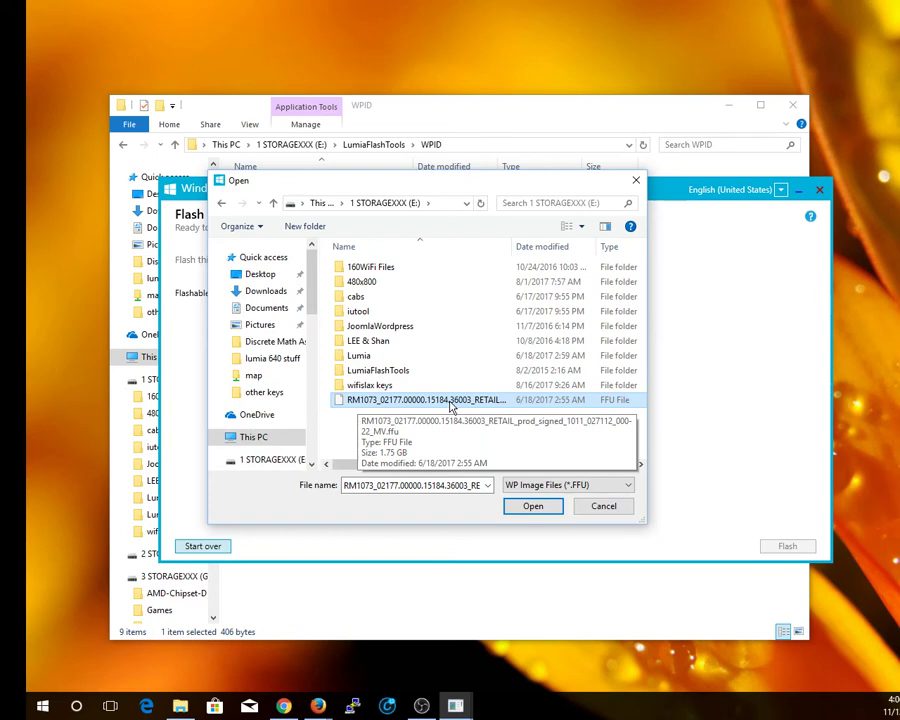
{"action": "left_click", "coordinate": [535, 507]}
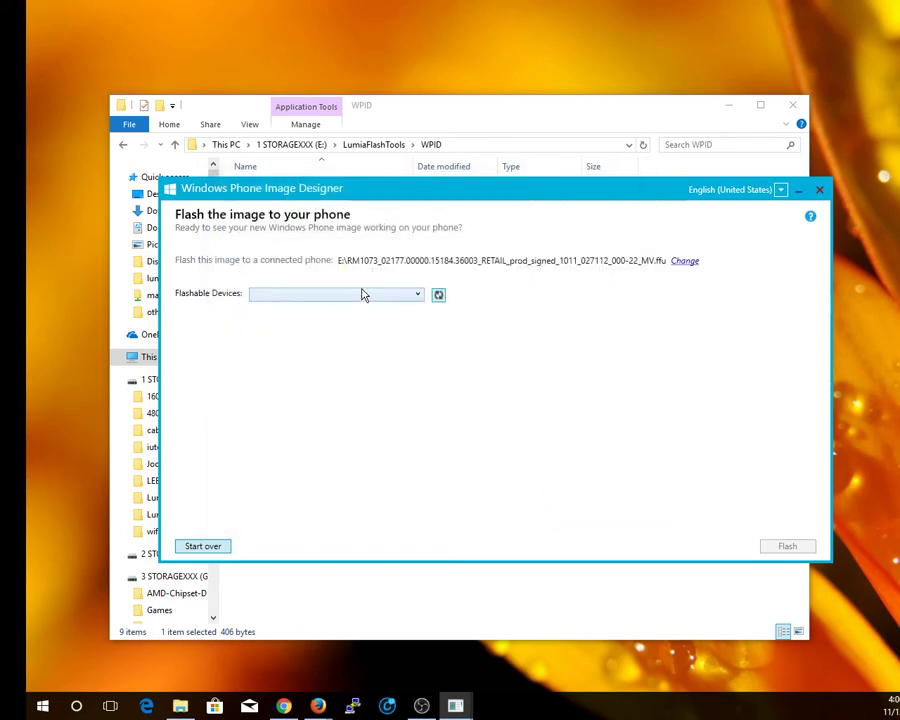
{"action": "left_click", "coordinate": [363, 295]}
{"action": "left_click", "coordinate": [355, 294]}
{"action": "mouse_move", "coordinate": [540, 200]}
{"action": "left_mouse_down"}
{"action": "mouse_move", "coordinate": [521, 180]}
{"action": "mouse_move", "coordinate": [558, 190]}
{"action": "mouse_move", "coordinate": [548, 172]}
{"action": "left_mouse_up"}
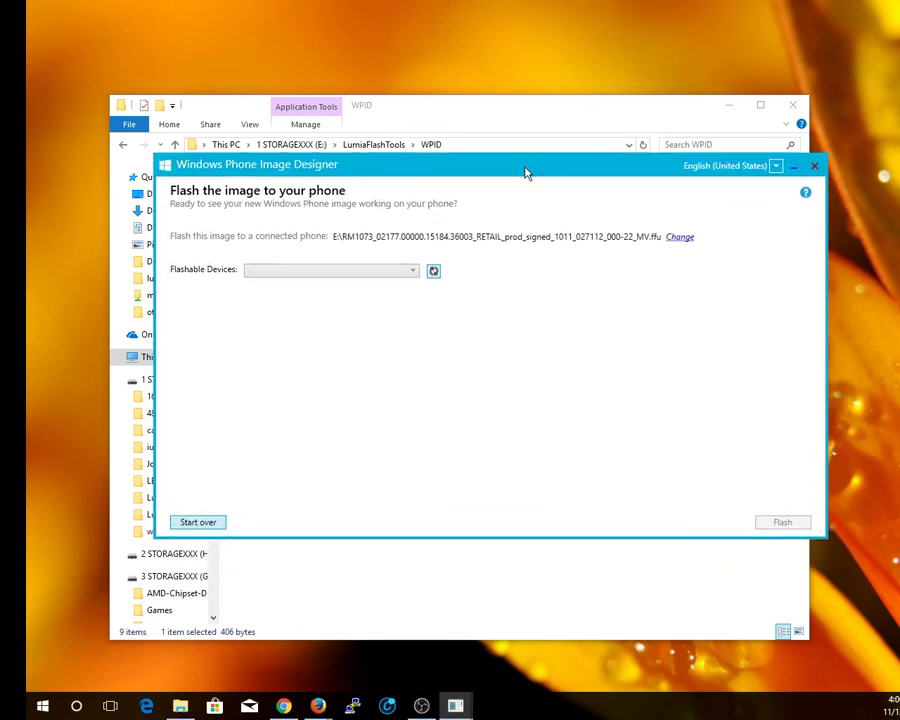
{"action": "mouse_move", "coordinate": [524, 173]}
{"action": "left_mouse_down"}
{"action": "mouse_move", "coordinate": [524, 218]}
{"action": "mouse_move", "coordinate": [483, 160]}
{"action": "mouse_move", "coordinate": [438, 219]}
{"action": "left_mouse_up"}
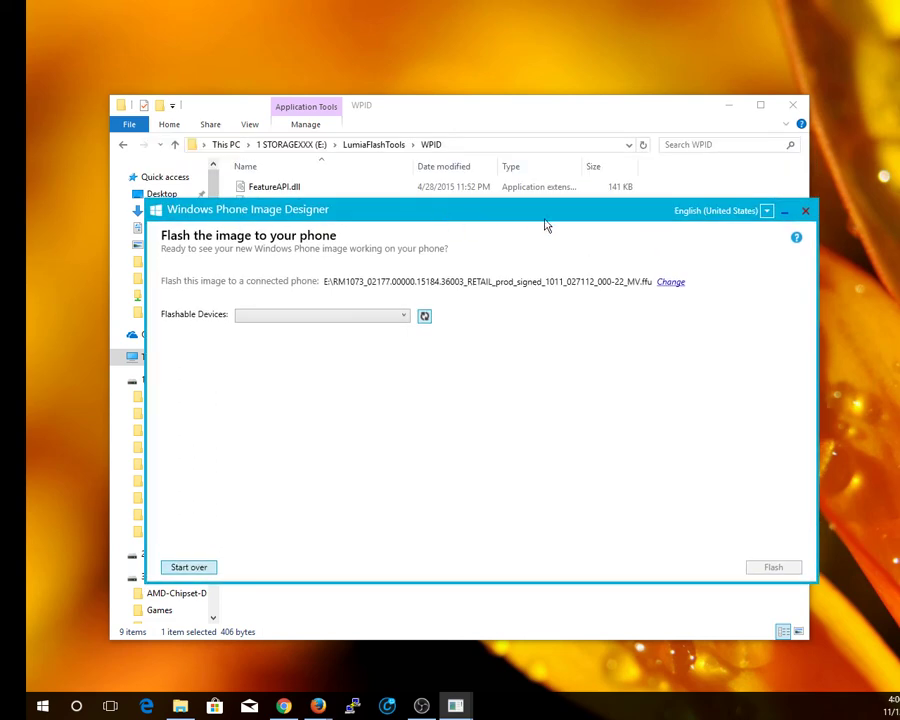
{"action": "left_click_drag", "start_coordinate": [595, 211], "coordinate": [583, 182]}
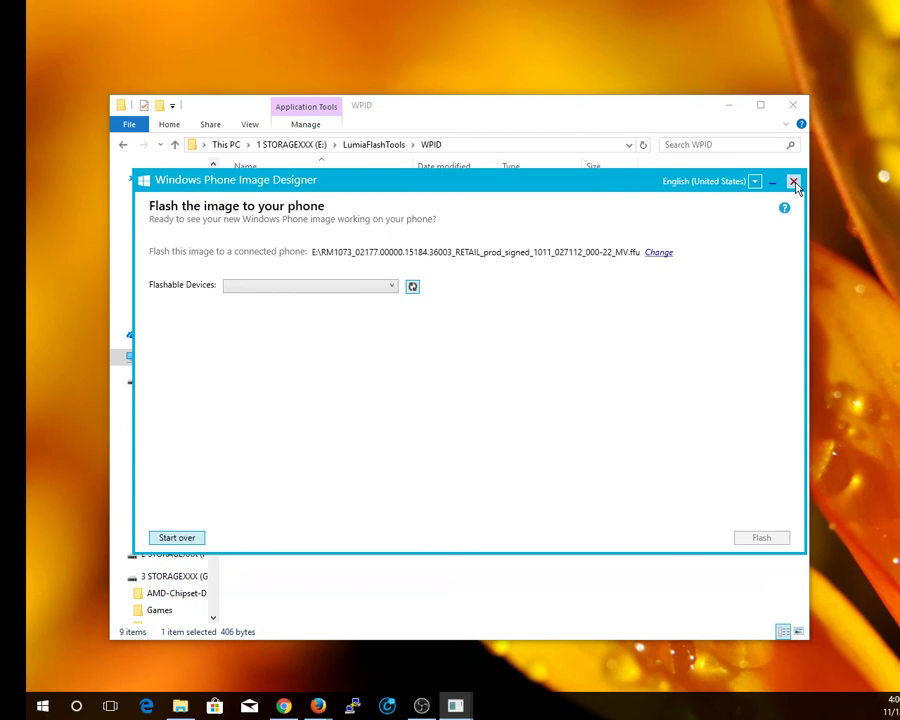
{"action": "left_click_drag", "start_coordinate": [592, 184], "coordinate": [589, 175]}
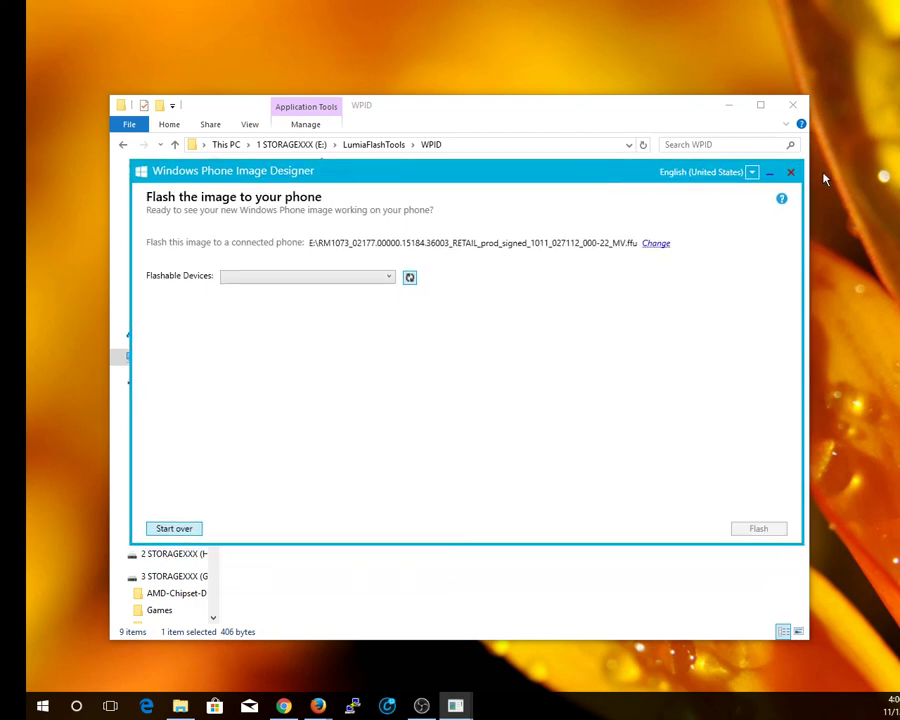